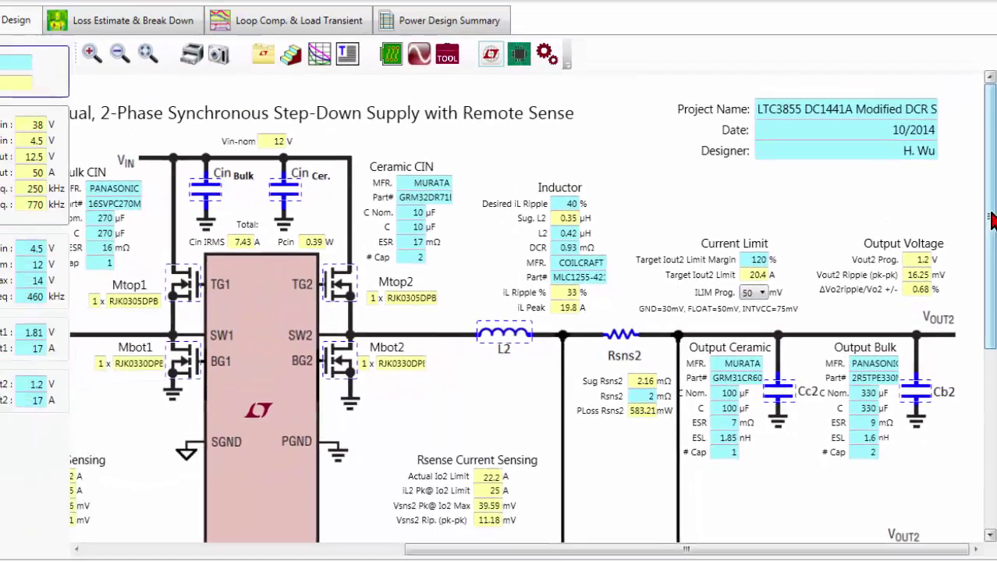
Switch rail 2 from Rsense to DCR sensing, adding the Rs2, Cs2 and Rp2 network across L2.
scroll(992, 221, "down", 3)
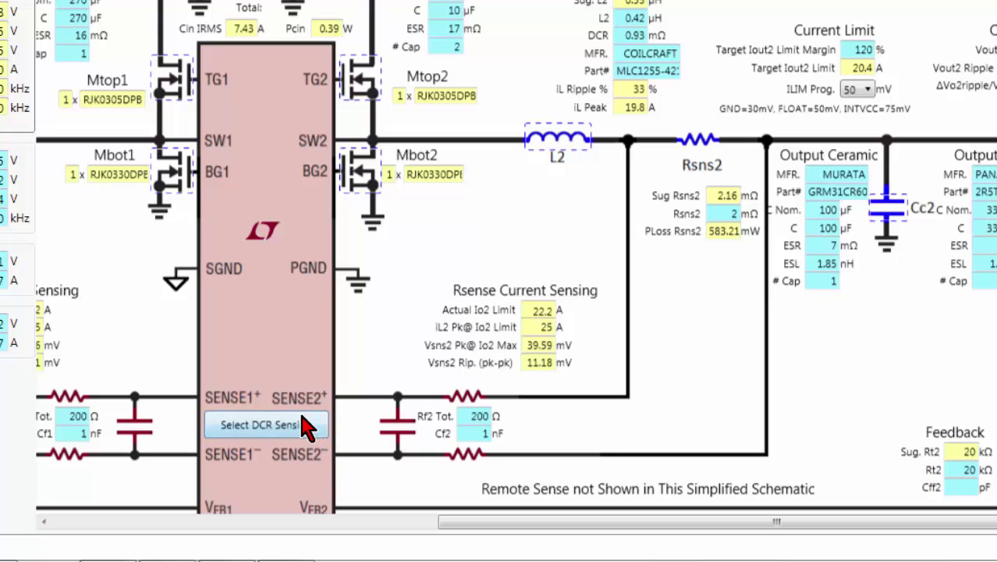
left_click(307, 425)
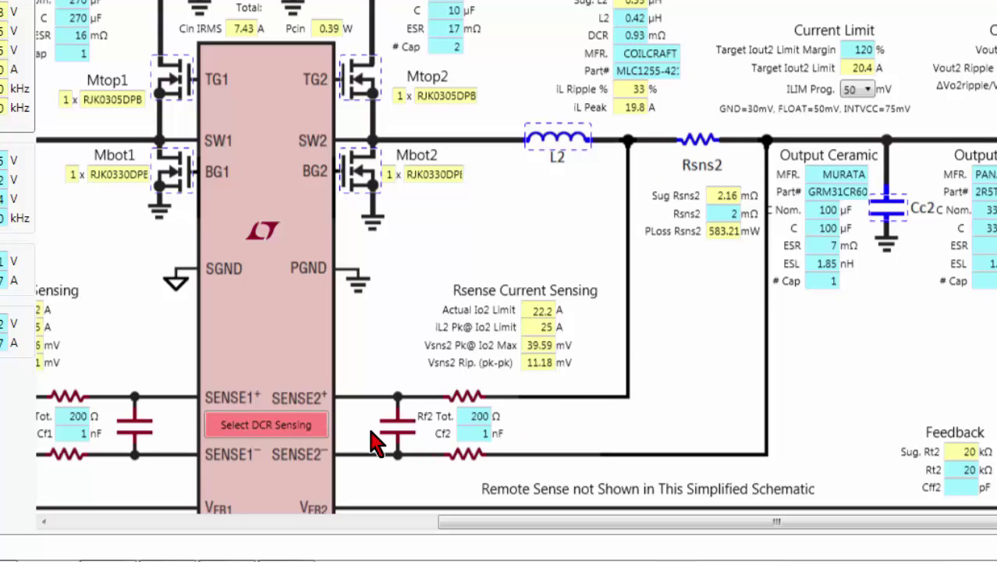
left_click(286, 439)
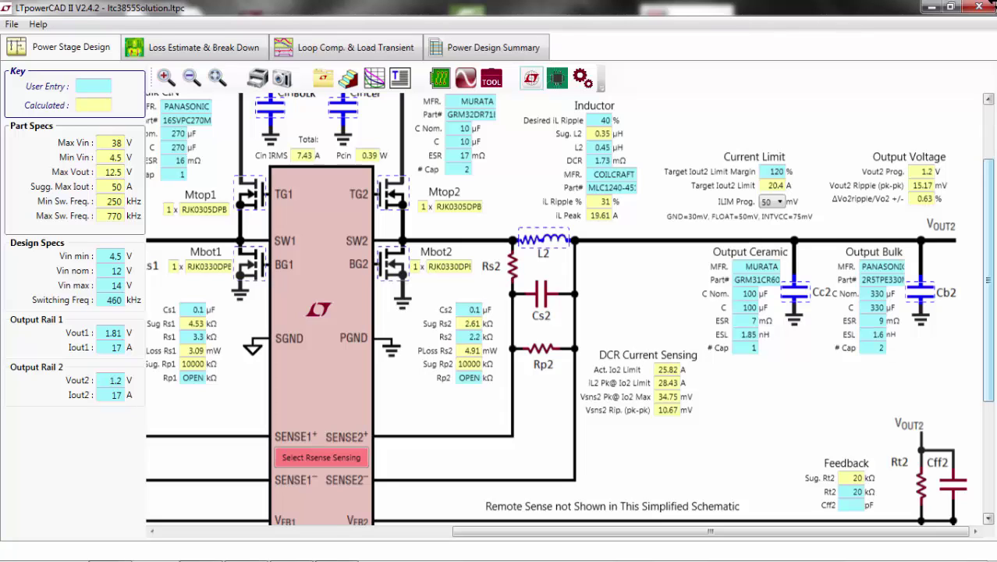
mouse_move(555, 243)
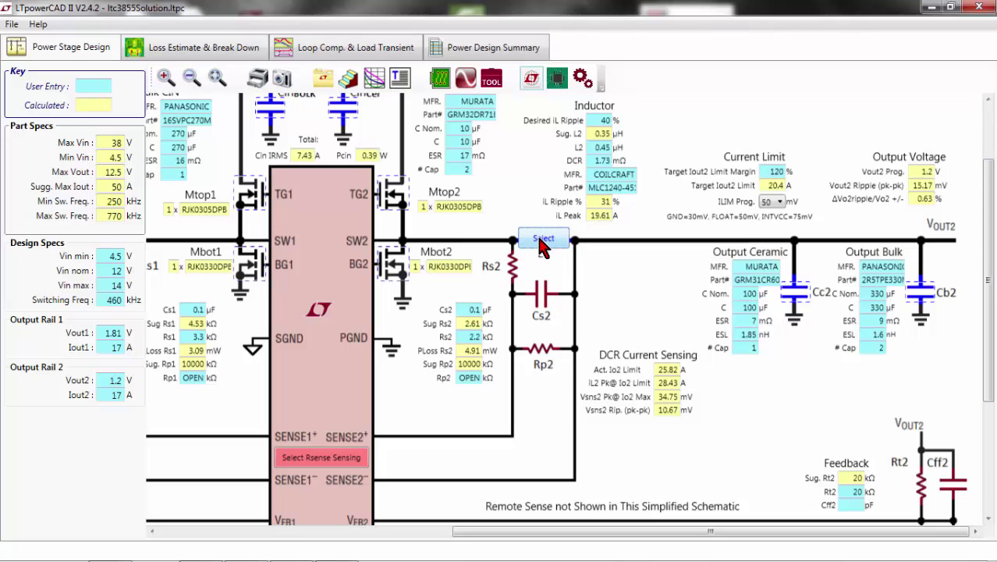
Open L2's power inductor library and filter it for 0.4 µH parts with 20 A saturation.
left_click(544, 246)
left_click(544, 244)
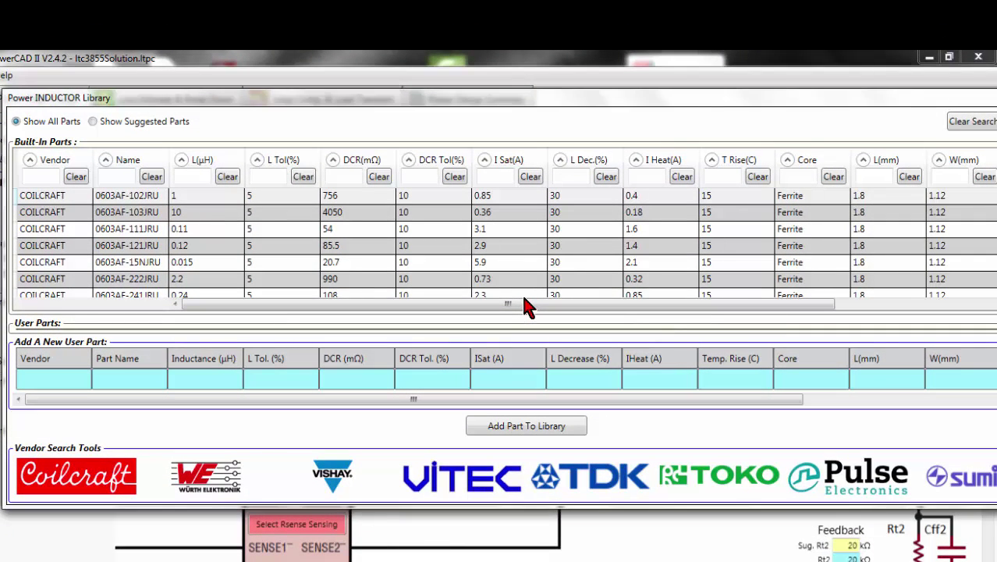
left_click(194, 177)
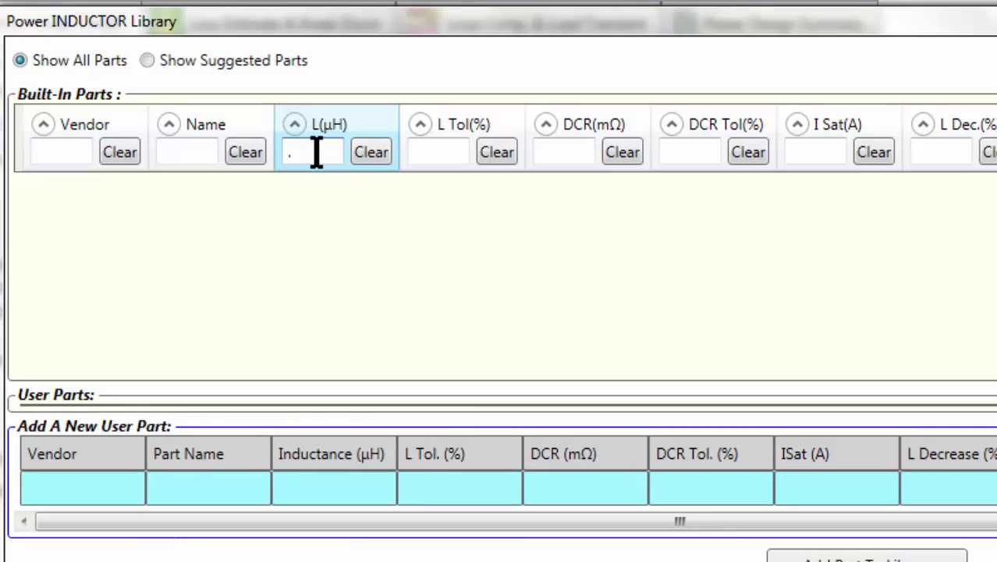
type("4")
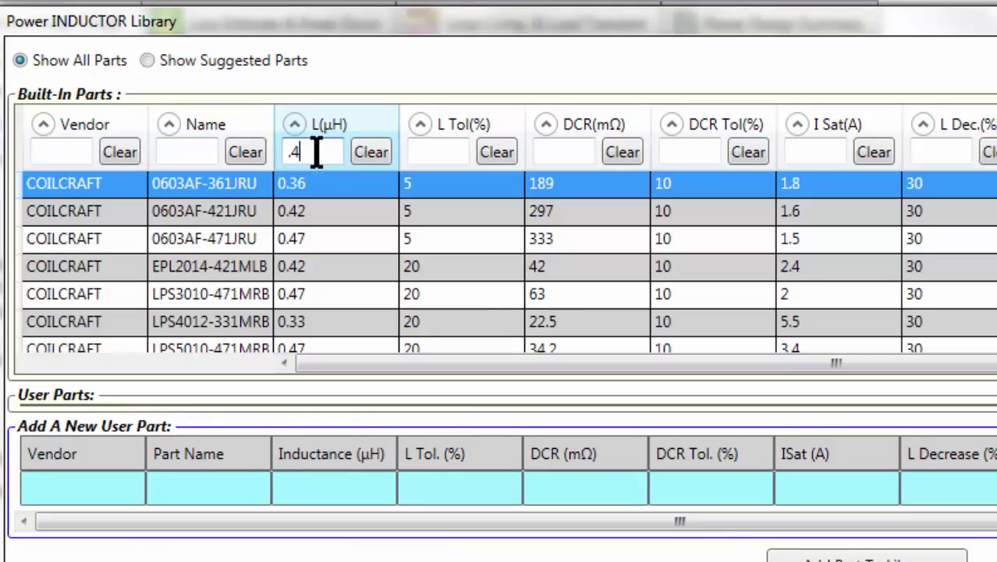
left_click(811, 144)
type("2")
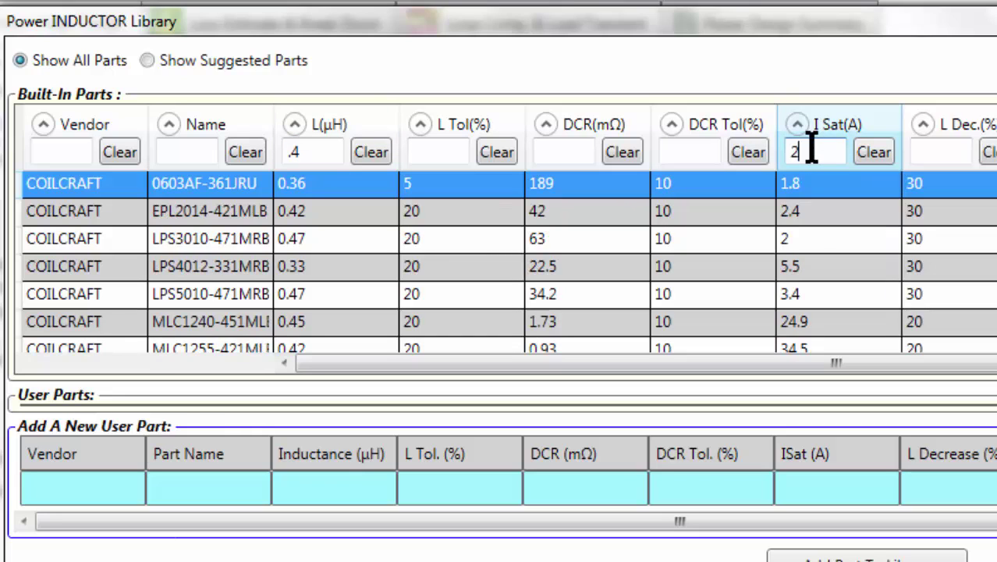
type("0")
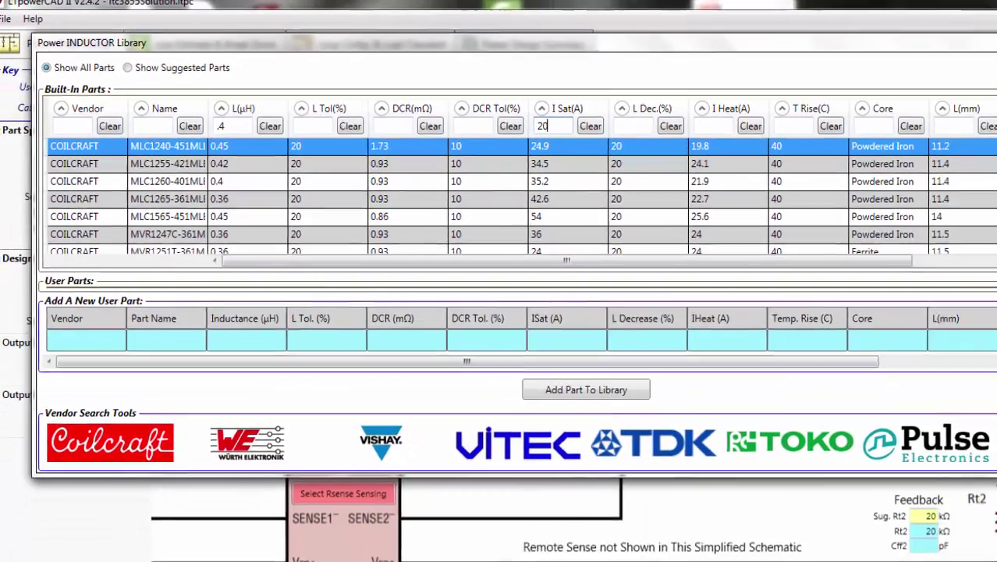
Clear the library filters, close it, and fit then zoom the schematic in twice.
left_click(971, 71)
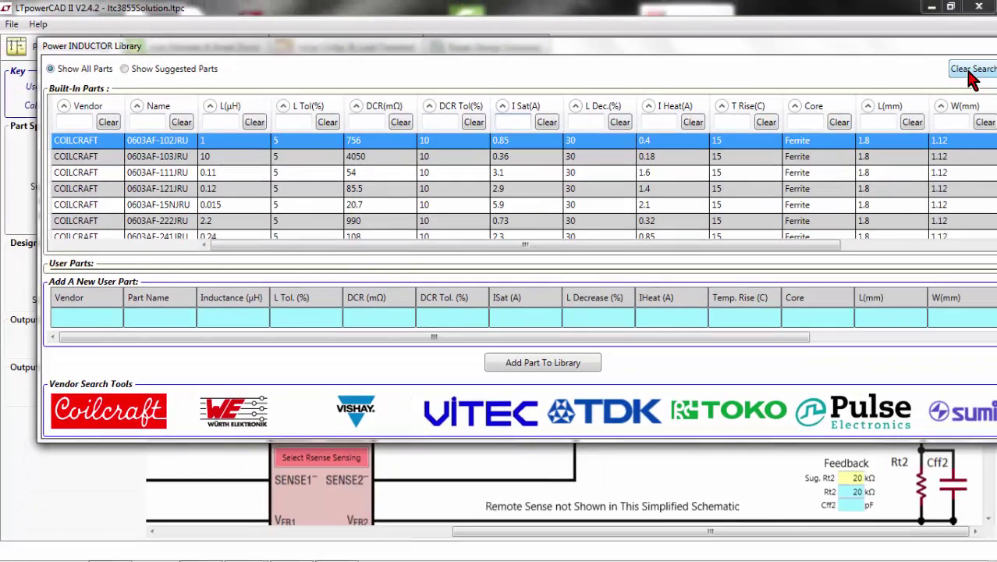
left_click(783, 11)
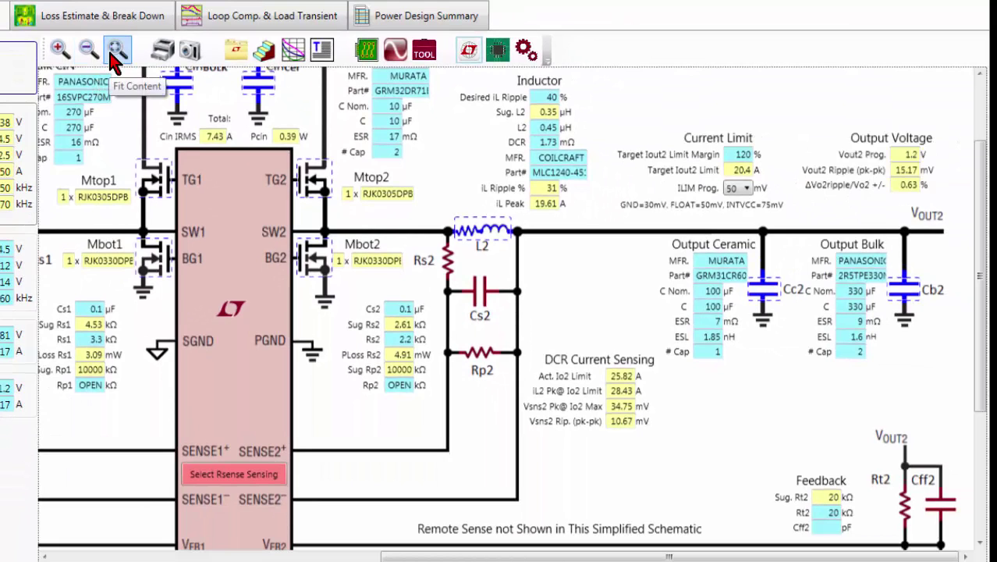
left_click(116, 52)
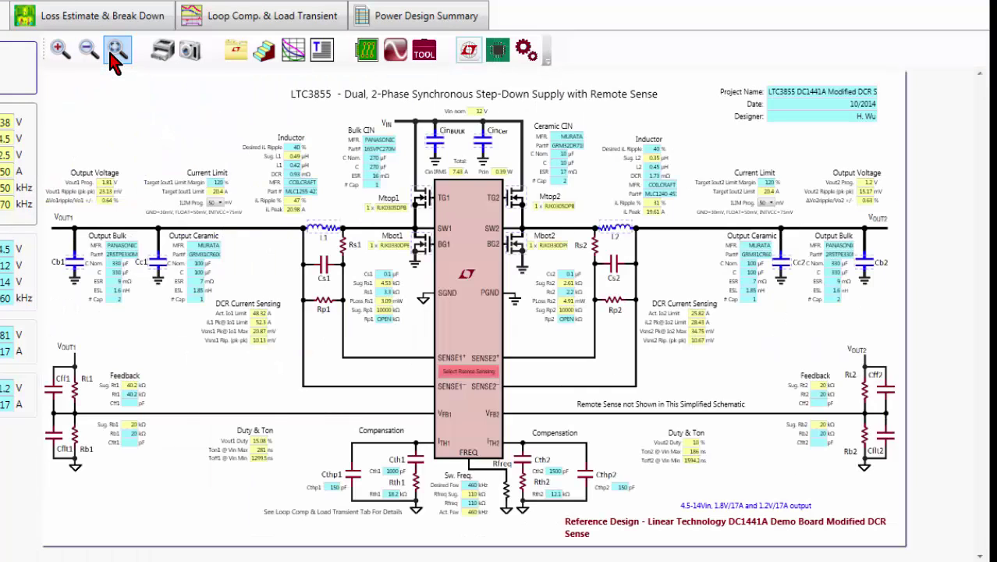
left_click(66, 53)
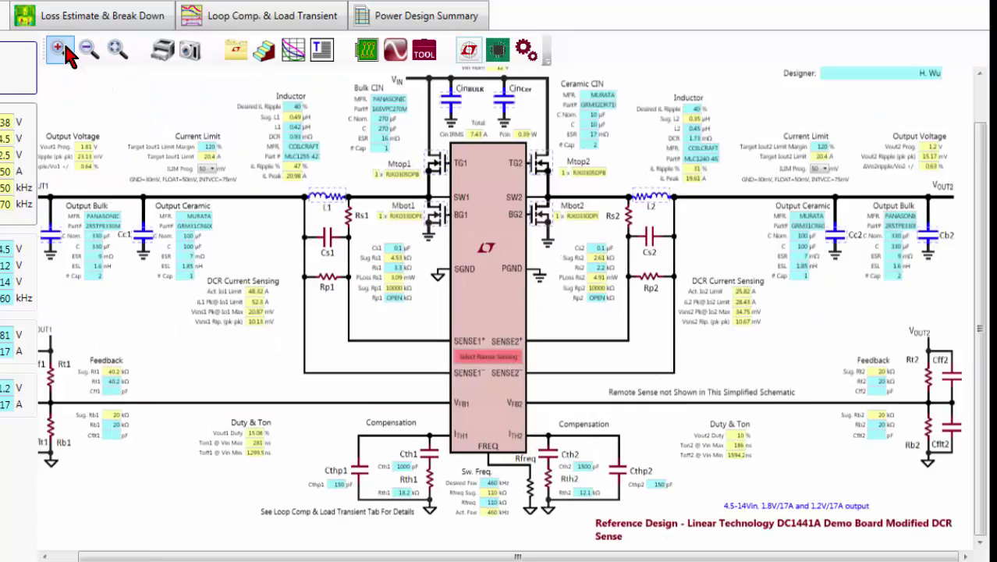
left_click(66, 52)
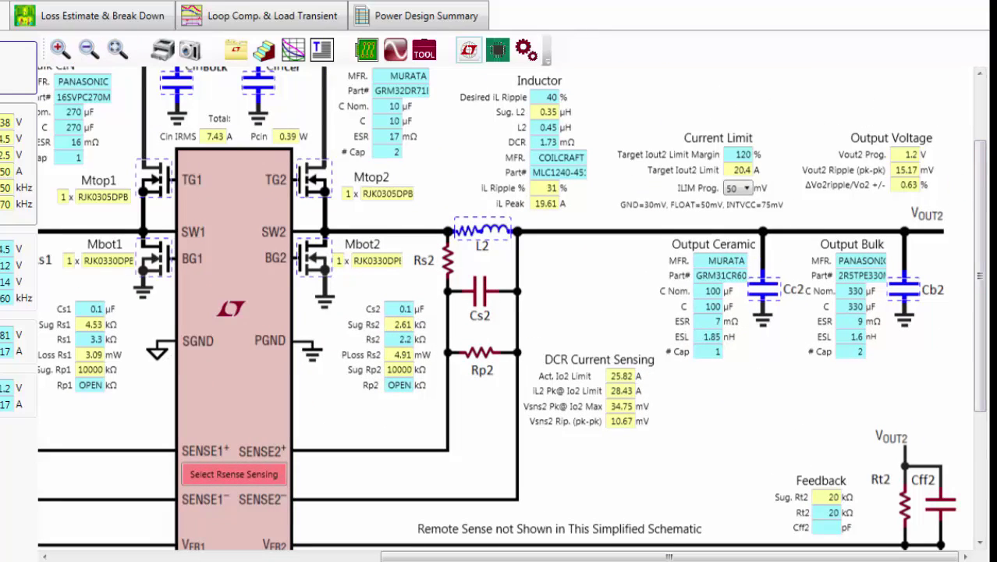
scroll(982, 183, "up", 3)
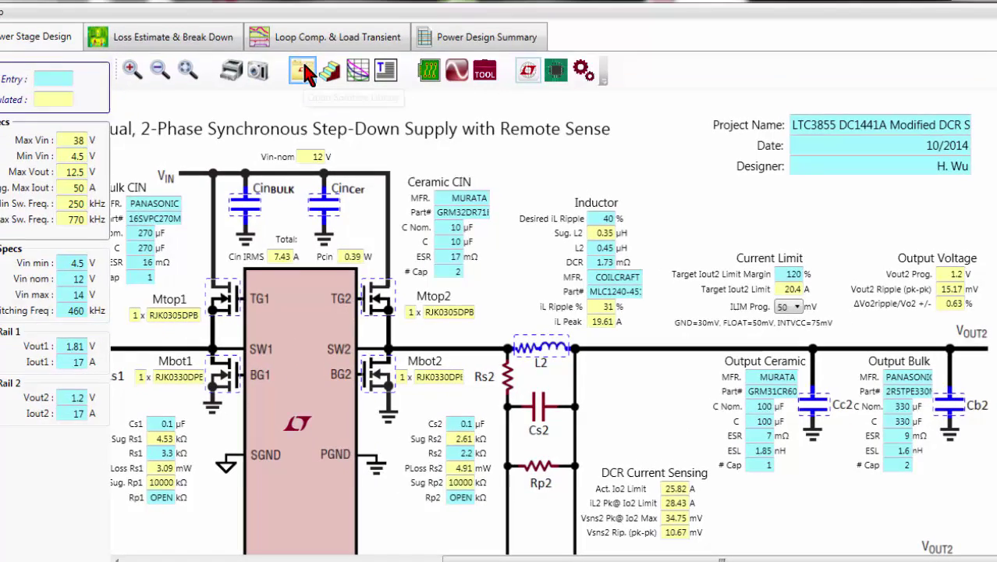
left_click(239, 53)
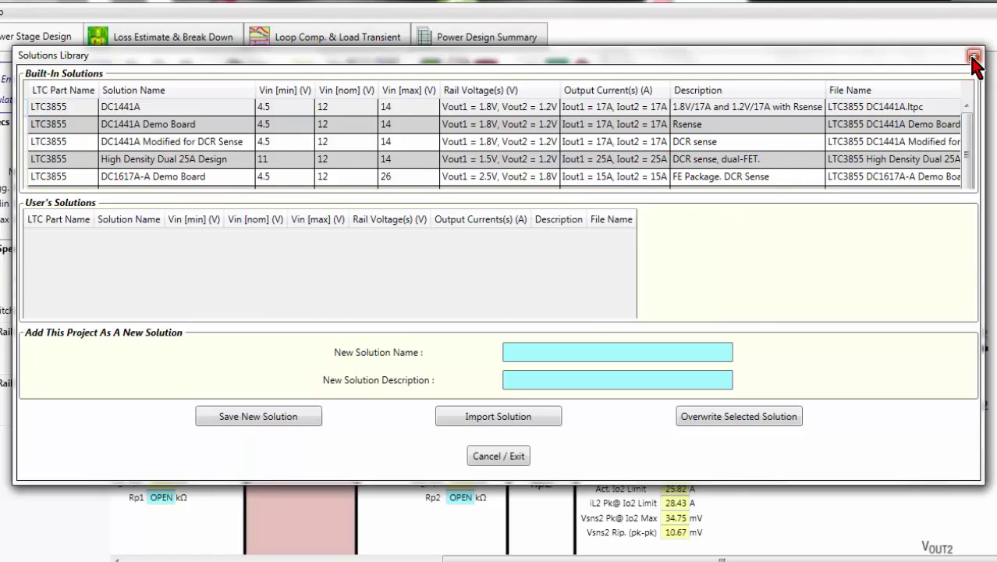
left_click(973, 57)
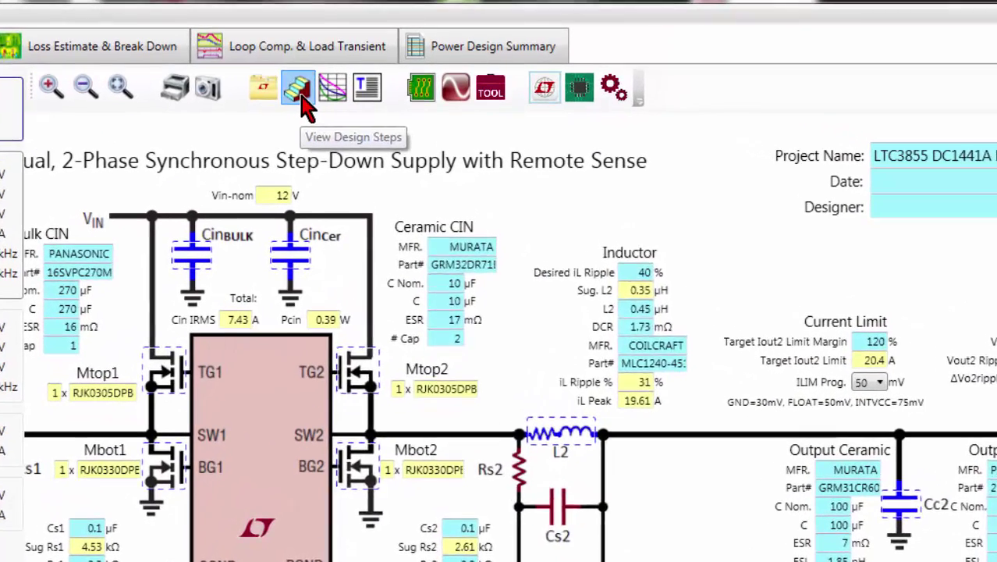
left_click(330, 72)
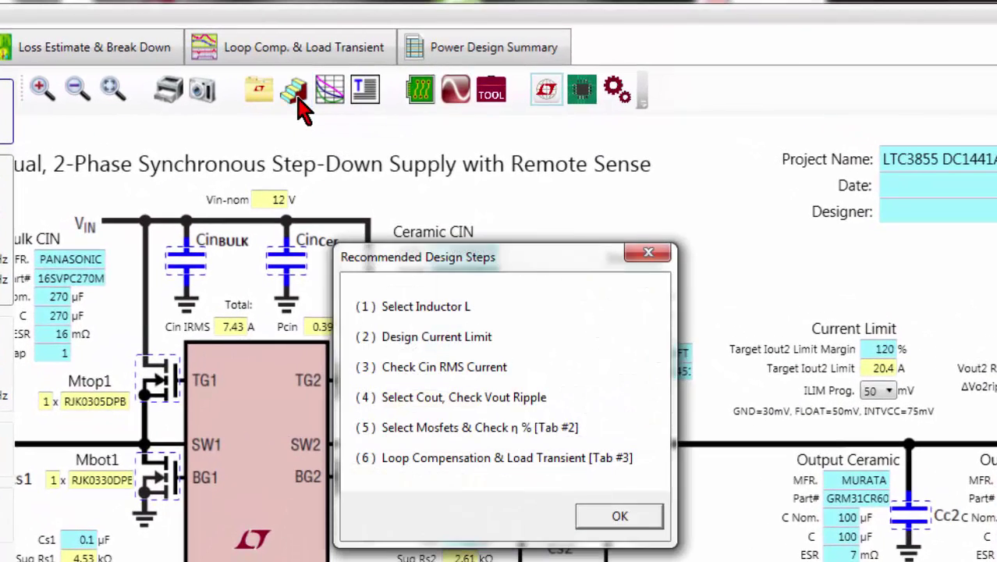
left_click(648, 254)
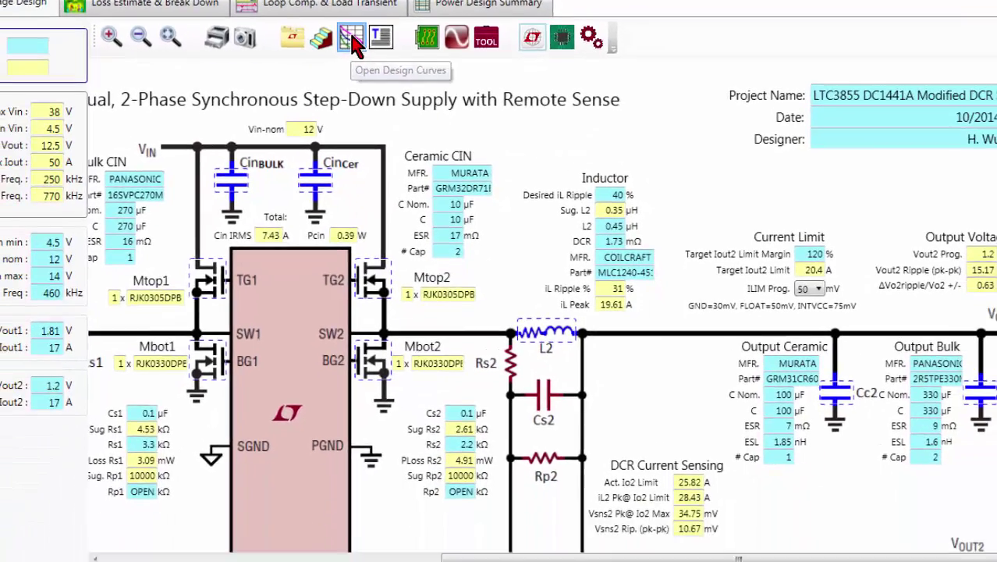
left_click(343, 76)
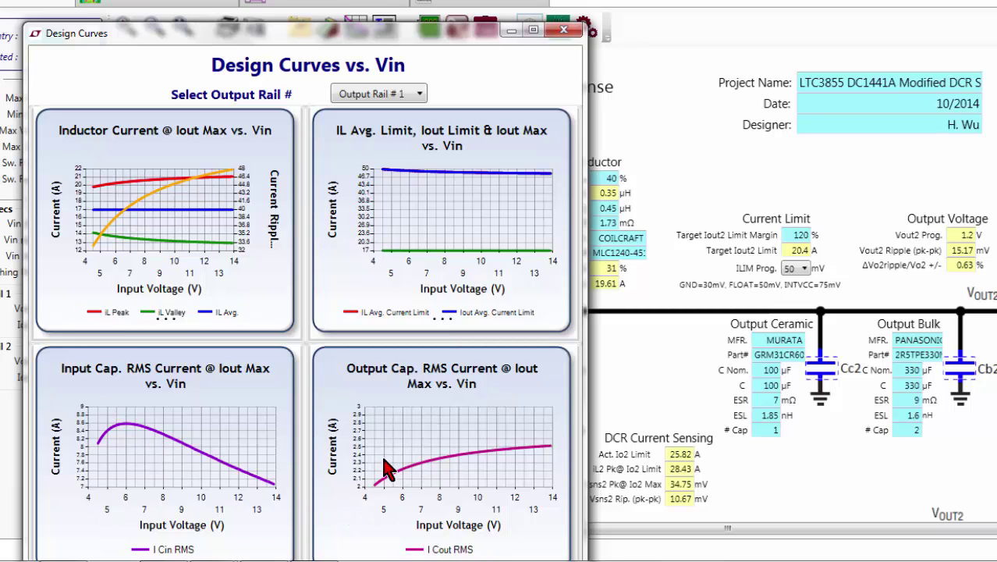
left_click(563, 32)
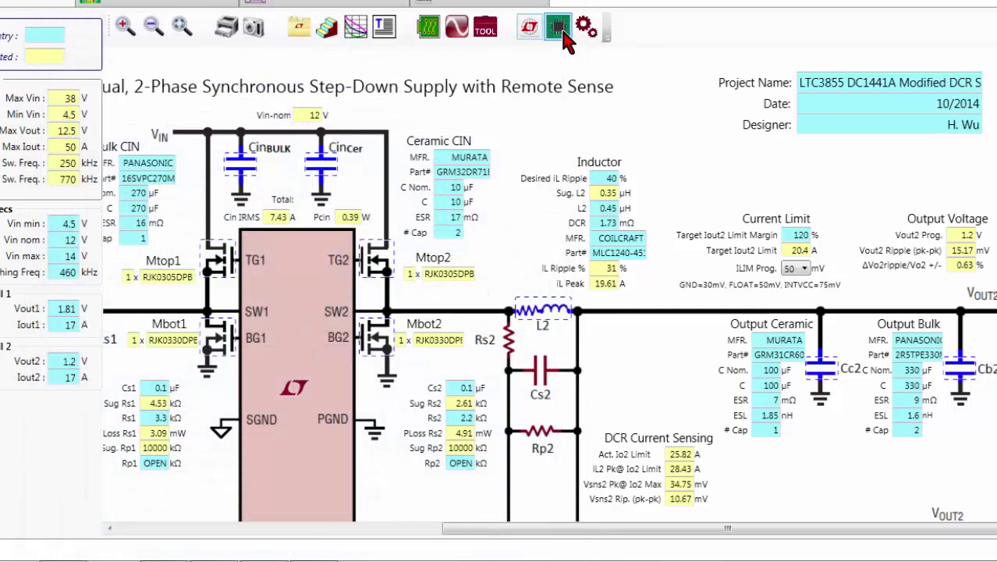
left_click(427, 32)
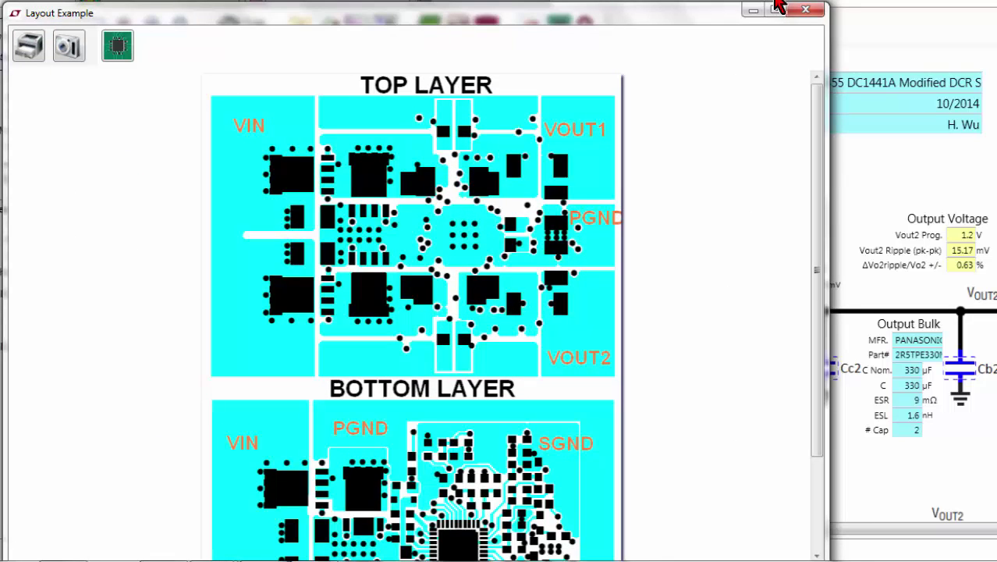
left_click(805, 9)
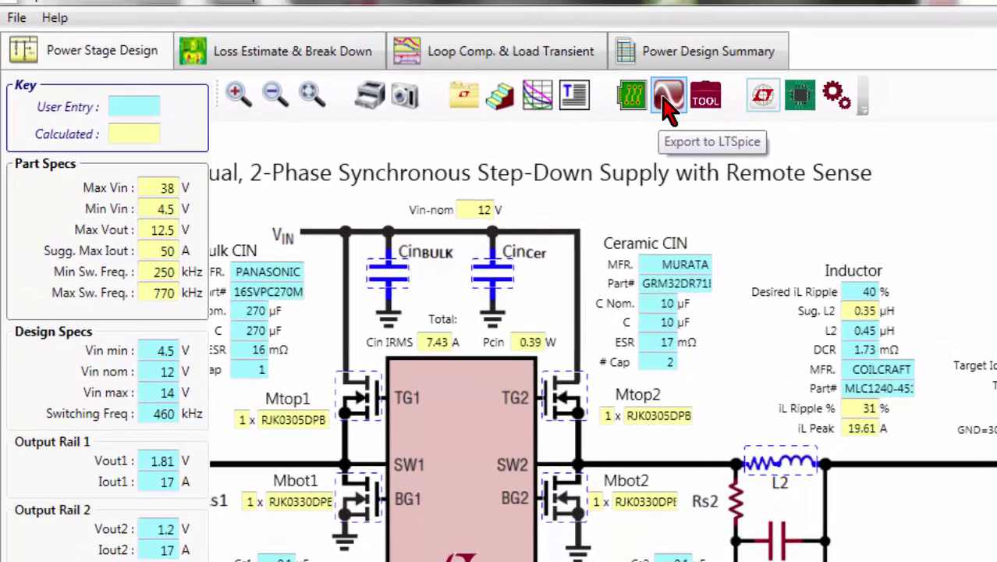
left_click(666, 98)
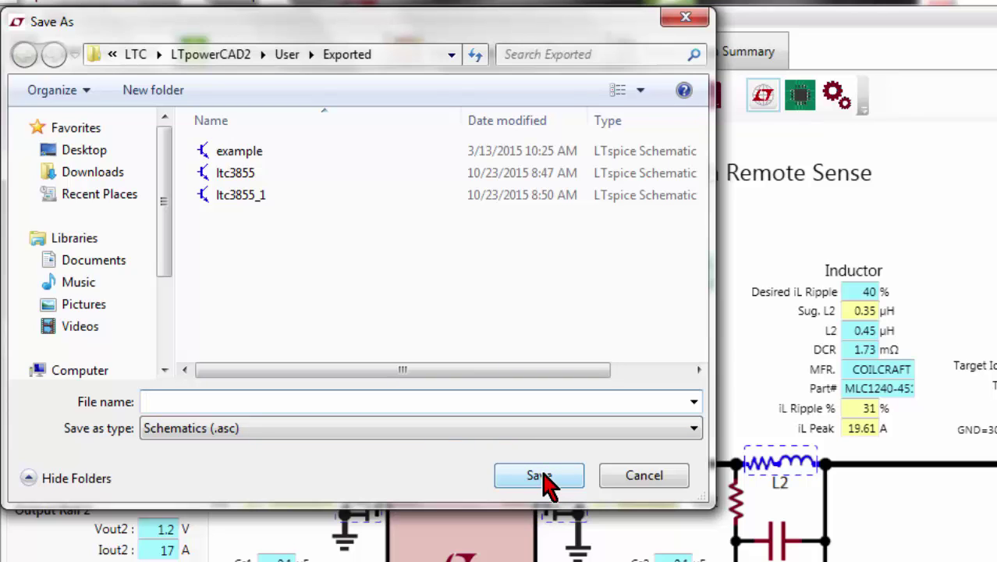
left_click(646, 482)
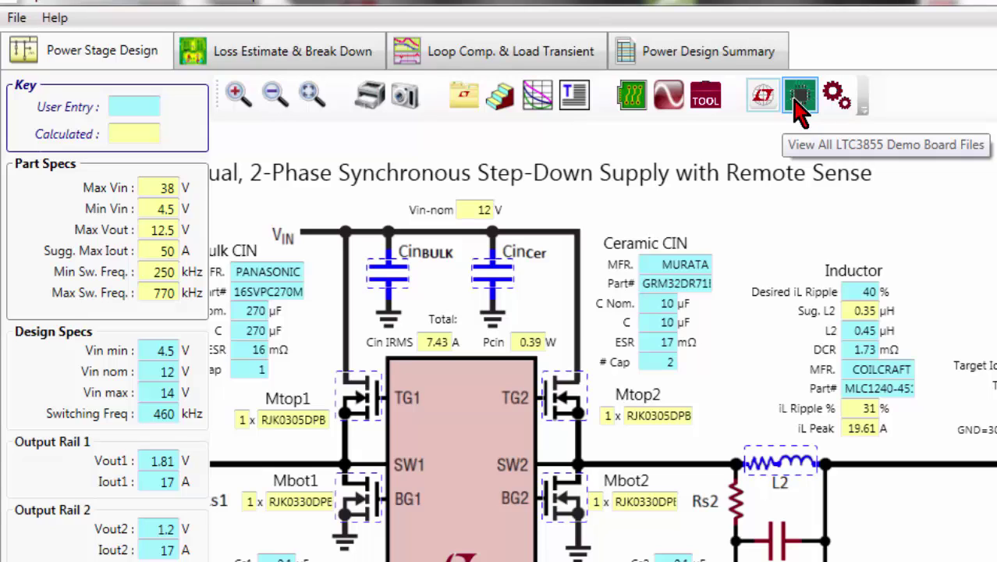
left_click(833, 97)
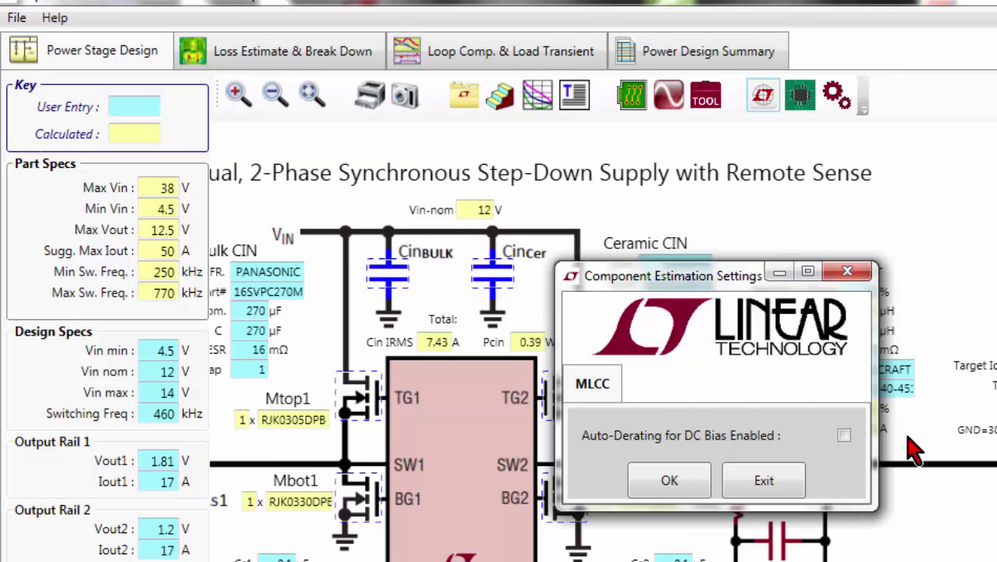
left_click(844, 436)
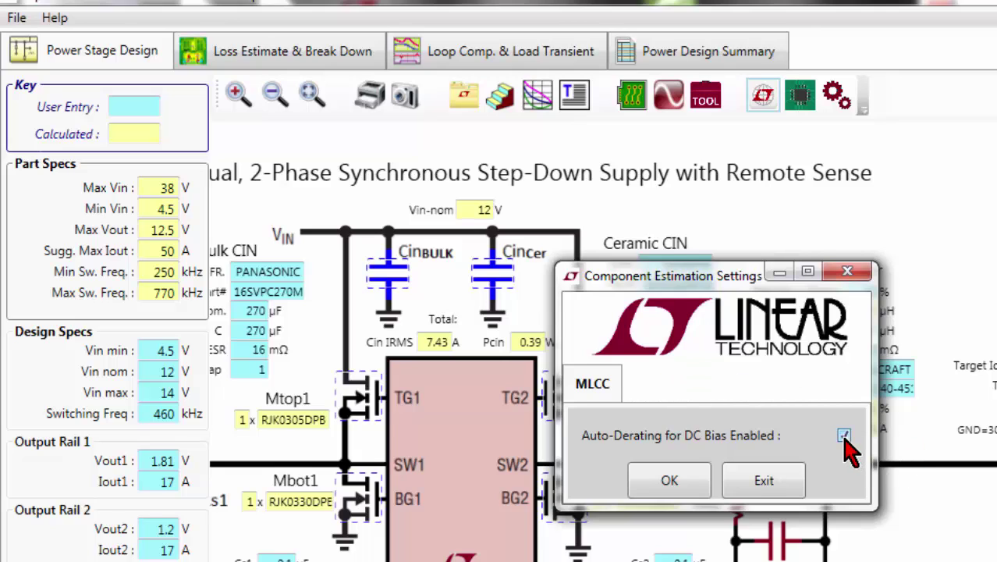
left_click(844, 435)
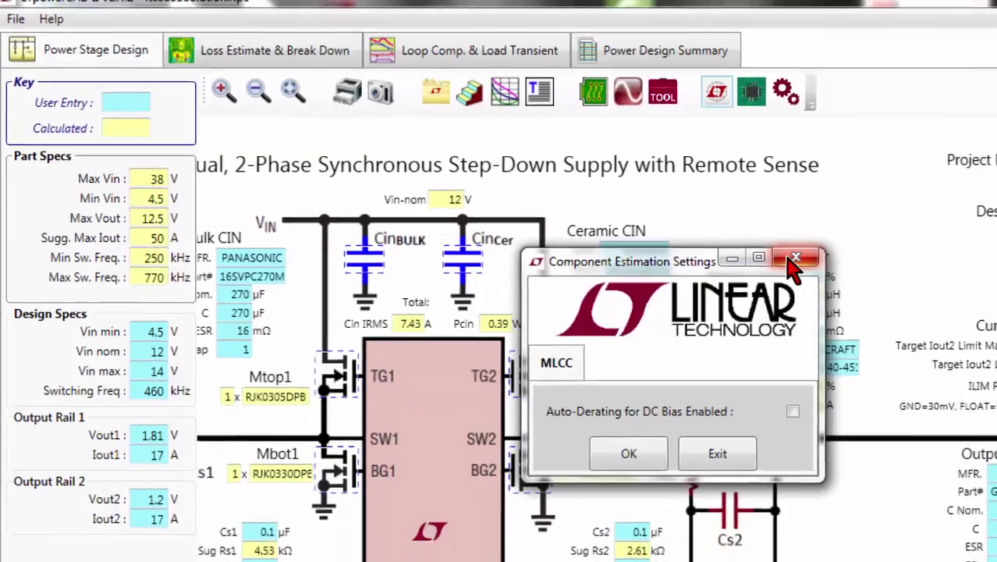
left_click(847, 271)
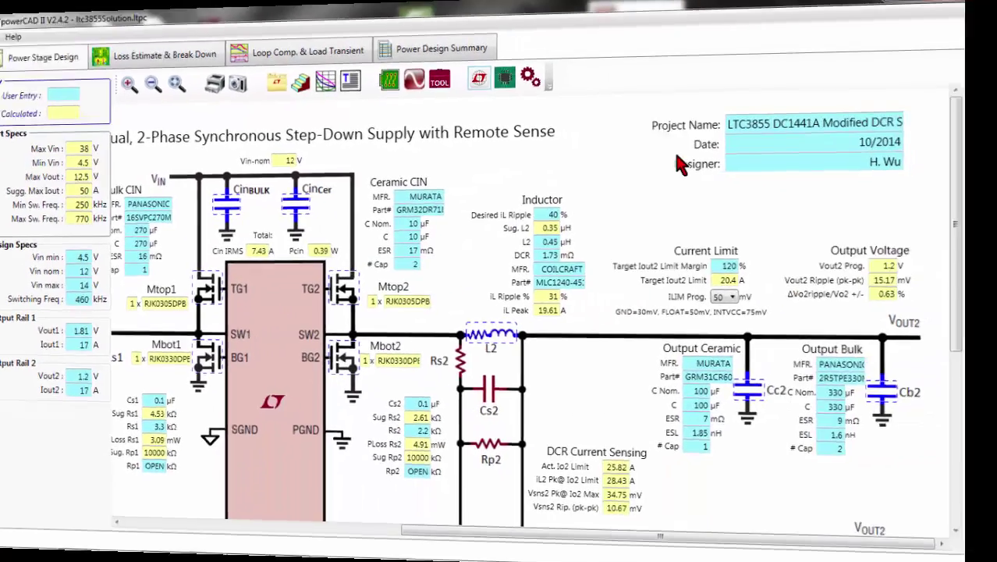